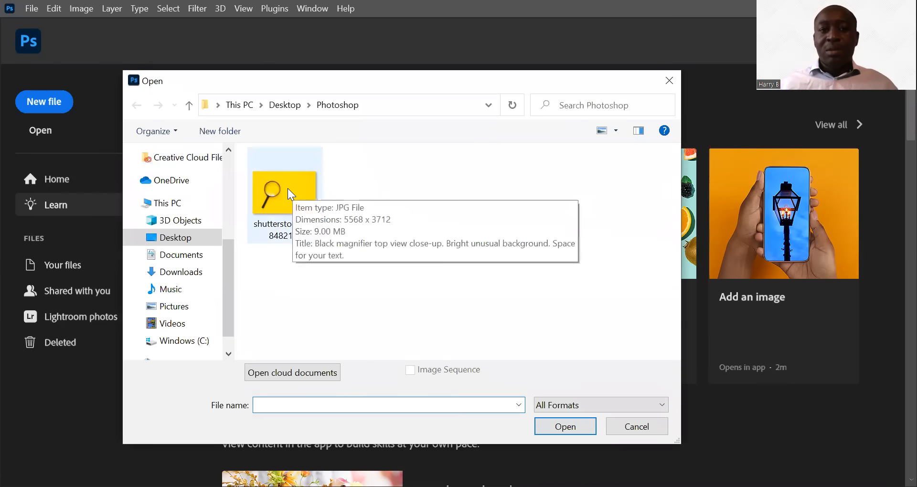
{"action": "left_click", "coordinate": [285, 204]}
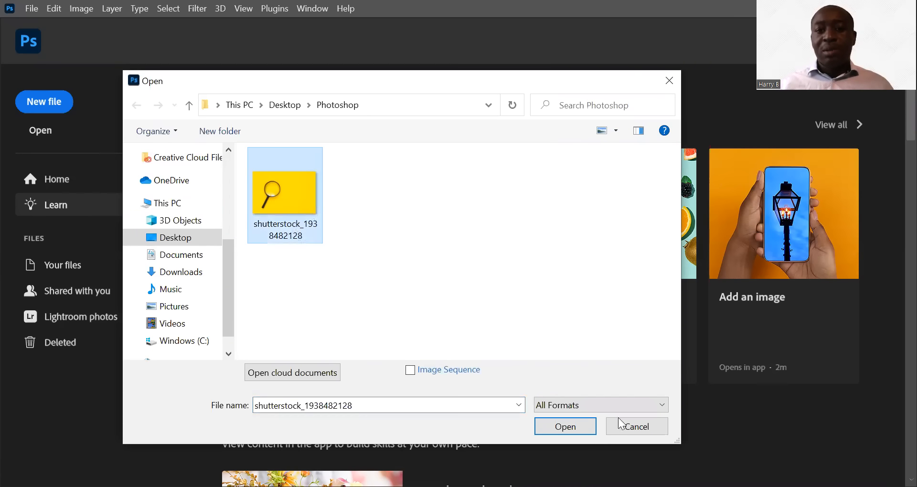
{"action": "left_click", "coordinate": [570, 430]}
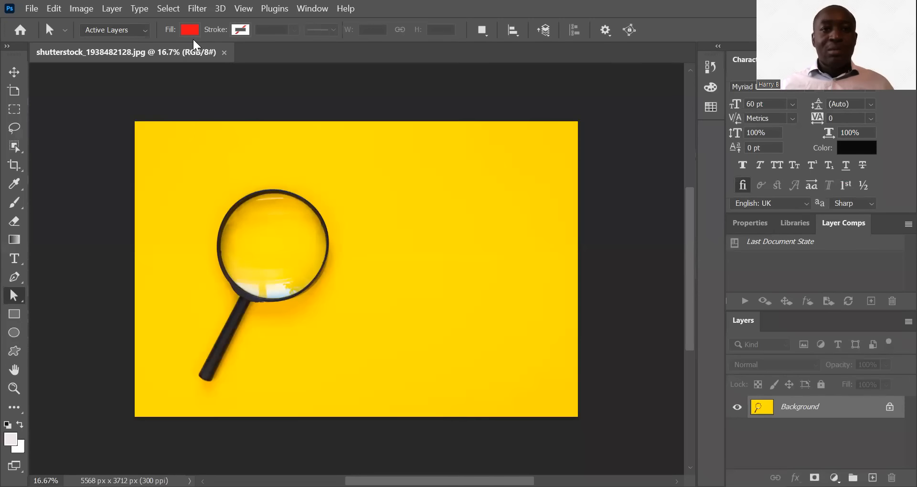
Step: Start a horizontal text on the yellow background beside the magnifying glass lens and delete its placeholder text
{"action": "left_click", "coordinate": [16, 260]}
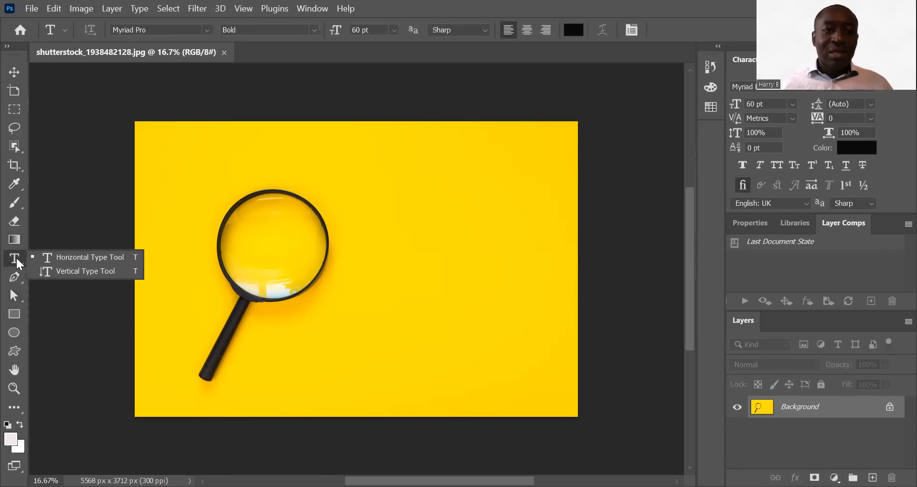
{"action": "left_click", "coordinate": [67, 258]}
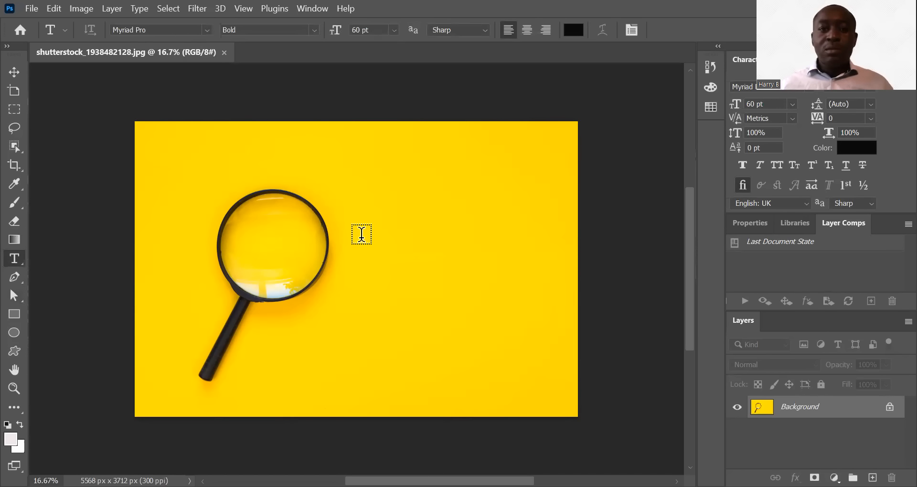
{"action": "left_click", "coordinate": [362, 234]}
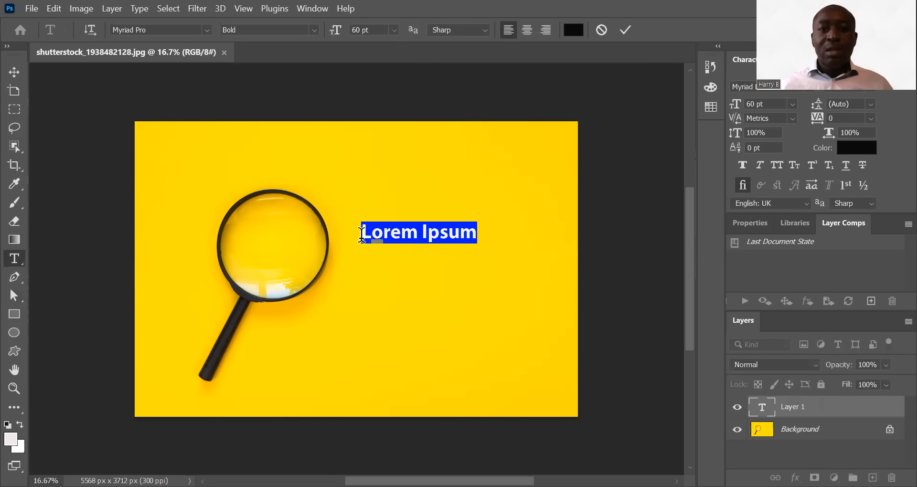
{"action": "left_click", "coordinate": [476, 230]}
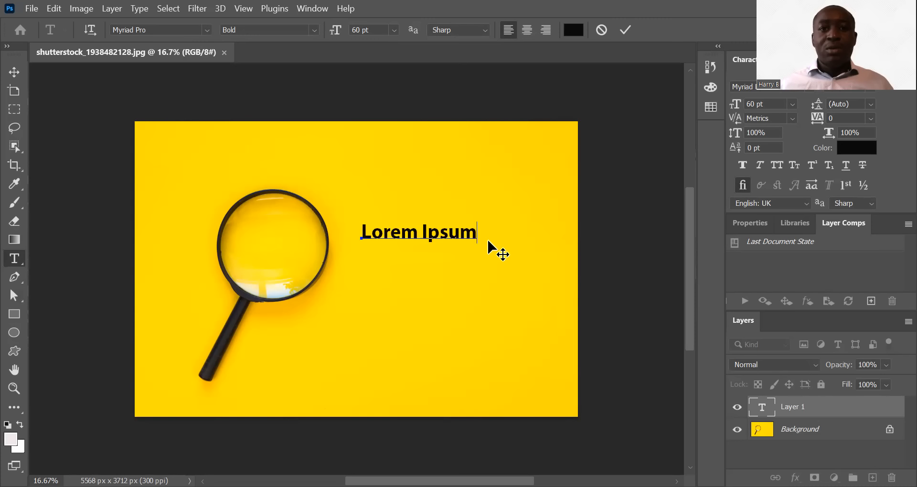
{"action": "key", "text": "BackSpace"}
{"action": "key", "text": "BackSpace"}
{"action": "key", "text": "BackSpace"}
{"action": "key", "text": "BackSpace"}
{"action": "key", "text": "BackSpace"}
{"action": "key", "text": "BackSpace"}
{"action": "key", "text": "BackSpace"}
{"action": "key", "text": "BackSpace"}
{"action": "key", "text": "BackSpace"}
{"action": "key", "text": "BackSpace"}
{"action": "key", "text": "BackSpace"}
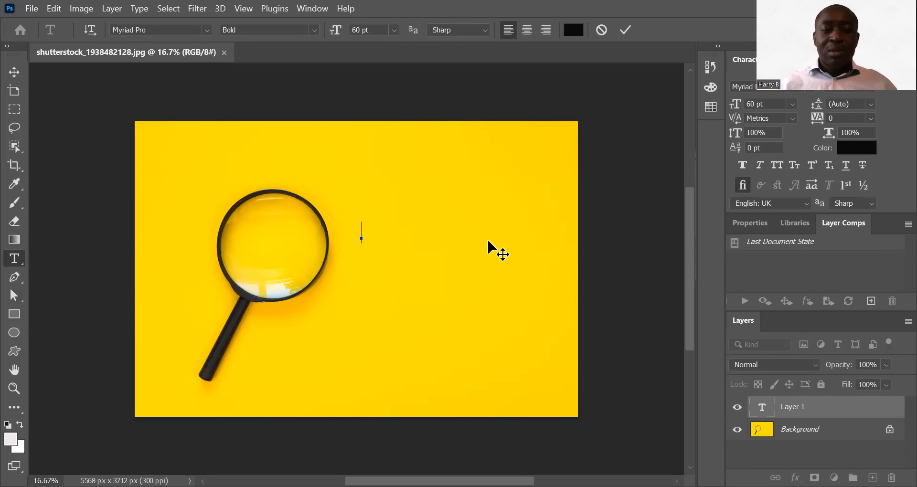
Step: Enter the text "HOW TO ADD A HIGHLIGHT TO TEXT IN PHOTOSHOP" on three lines, breaking after "A" and after "HIGHLIGHT TO"
{"action": "type", "text": "HO"}
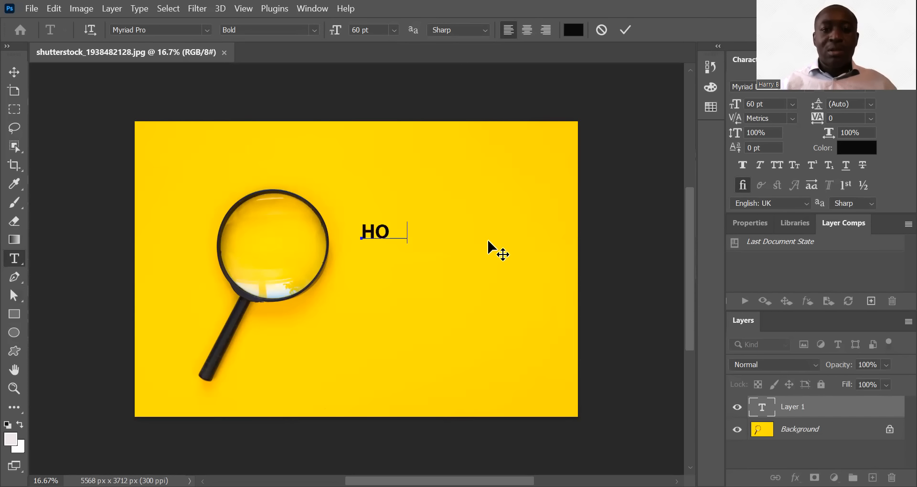
{"action": "type", "text": "W TO"}
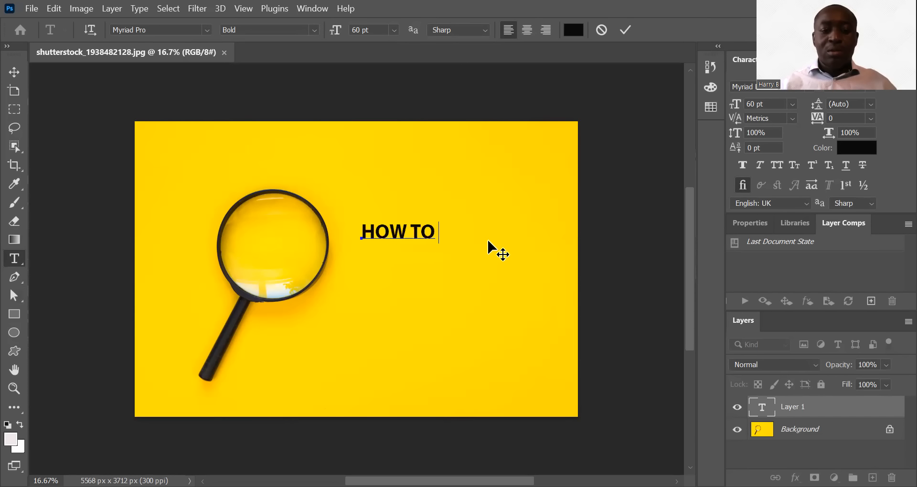
{"action": "type", "text": " ADD"}
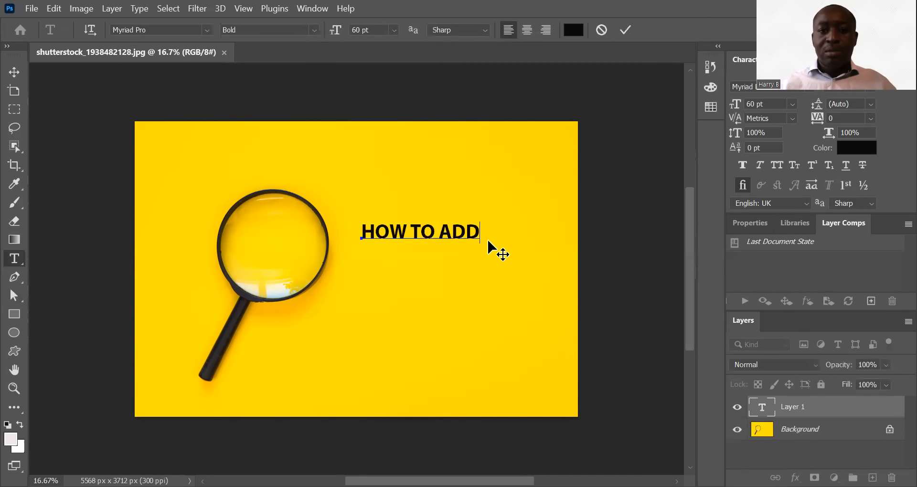
{"action": "type", "text": " A"}
{"action": "key", "text": "Return"}
{"action": "type", "text": "HI"}
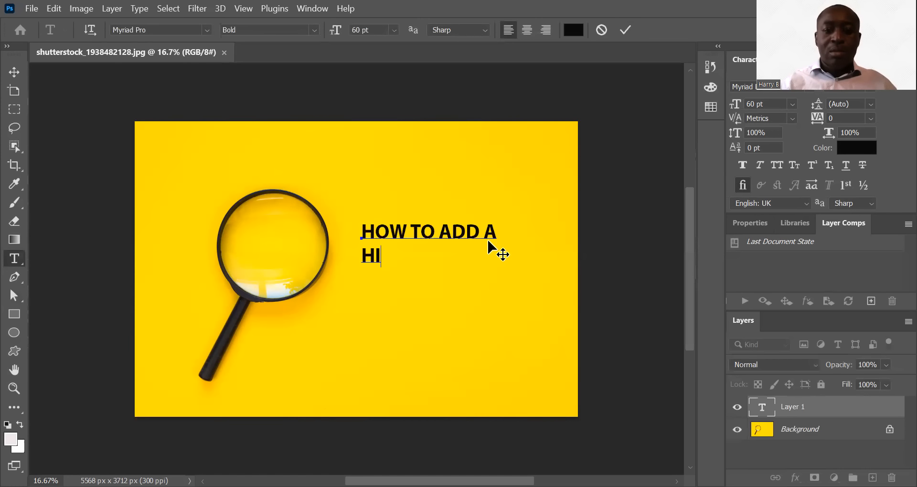
{"action": "type", "text": "GHLIG"}
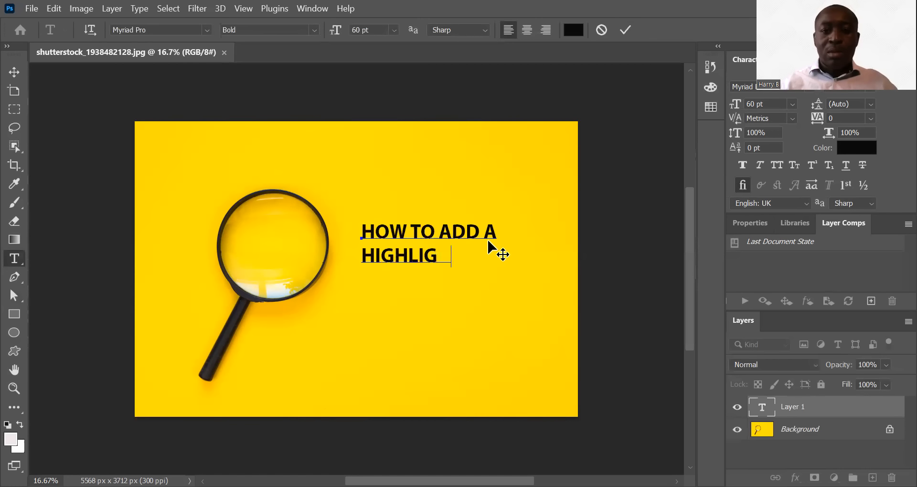
{"action": "type", "text": "HT TO "}
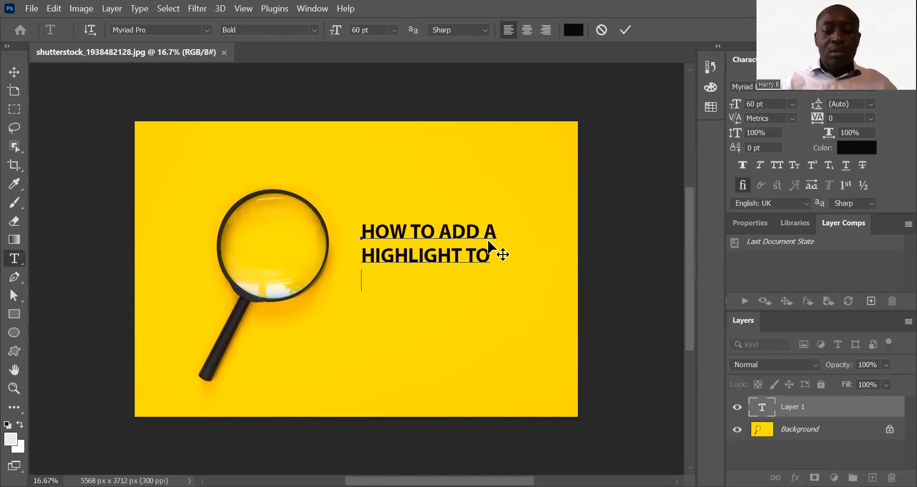
{"action": "type", "text": "TEXT IN"}
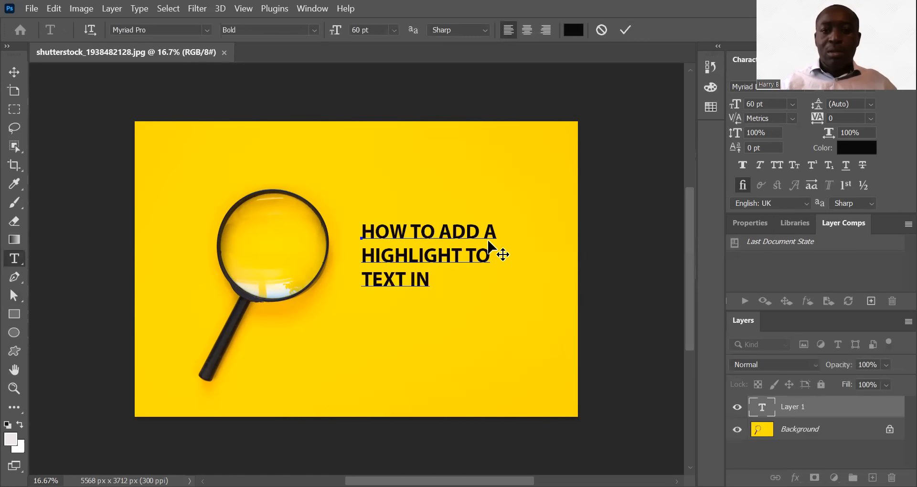
{"action": "type", "text": " PHO"}
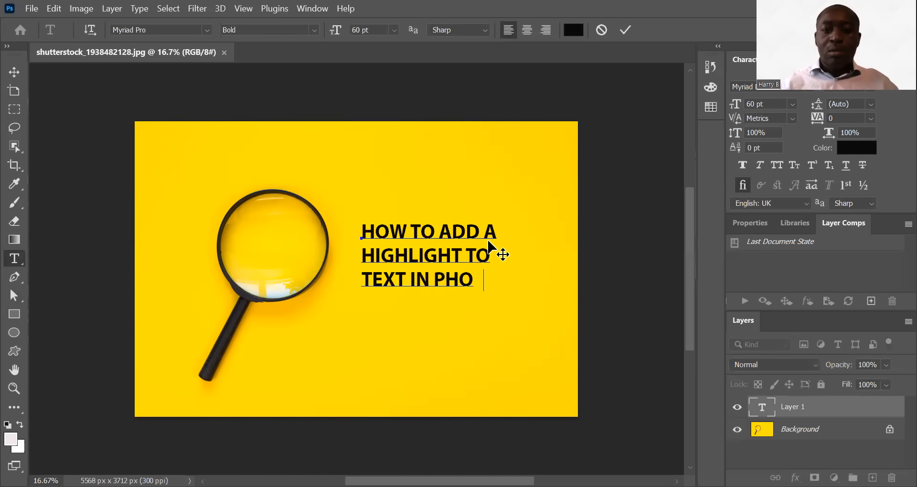
{"action": "type", "text": "TOSHOP"}
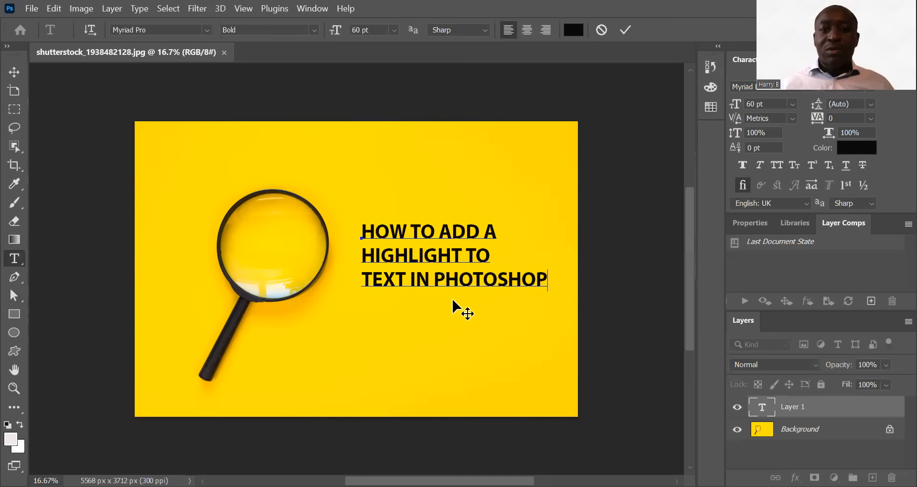
Step: Move the three-line text slightly closer to the magnifying glass and a little higher, and commit the text
{"action": "left_click_drag", "start_coordinate": [453, 300], "coordinate": [429, 300]}
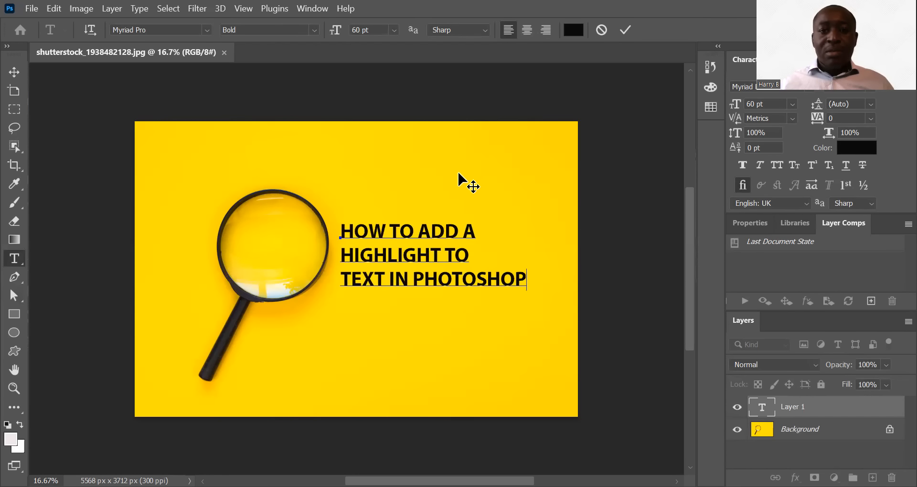
{"action": "mouse_move", "coordinate": [399, 314]}
{"action": "left_mouse_down"}
{"action": "mouse_move", "coordinate": [374, 374]}
{"action": "mouse_move", "coordinate": [413, 381]}
{"action": "mouse_move", "coordinate": [444, 338]}
{"action": "mouse_move", "coordinate": [434, 311]}
{"action": "mouse_move", "coordinate": [404, 309]}
{"action": "left_mouse_up"}
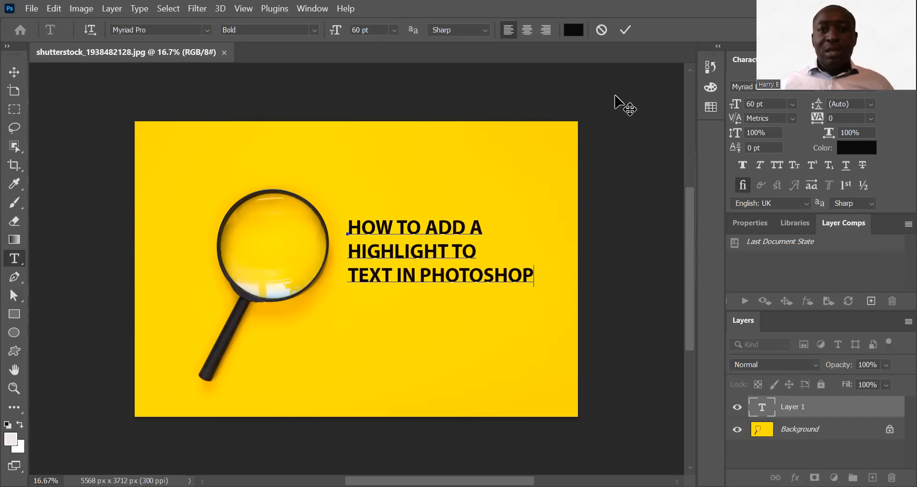
{"action": "left_click", "coordinate": [624, 31]}
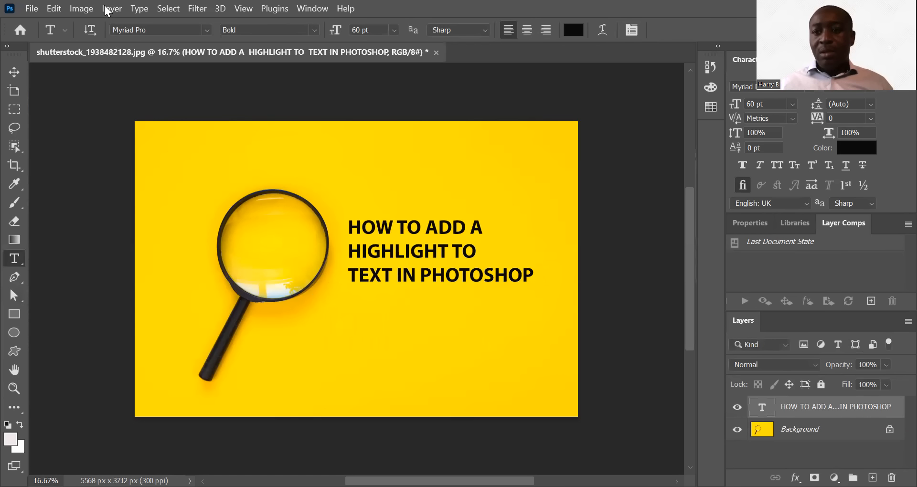
Step: Duplicate the text layer within the same document, keeping the suggested name
{"action": "right_click", "coordinate": [824, 406]}
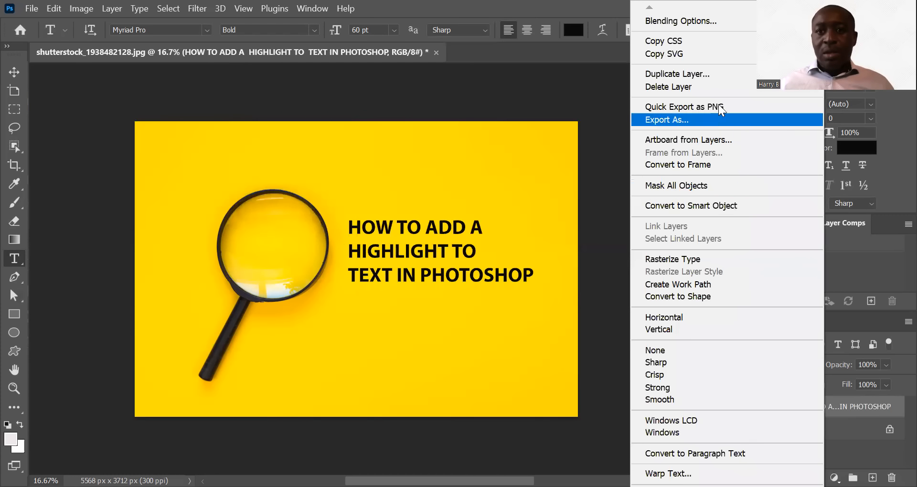
{"action": "left_click", "coordinate": [716, 76]}
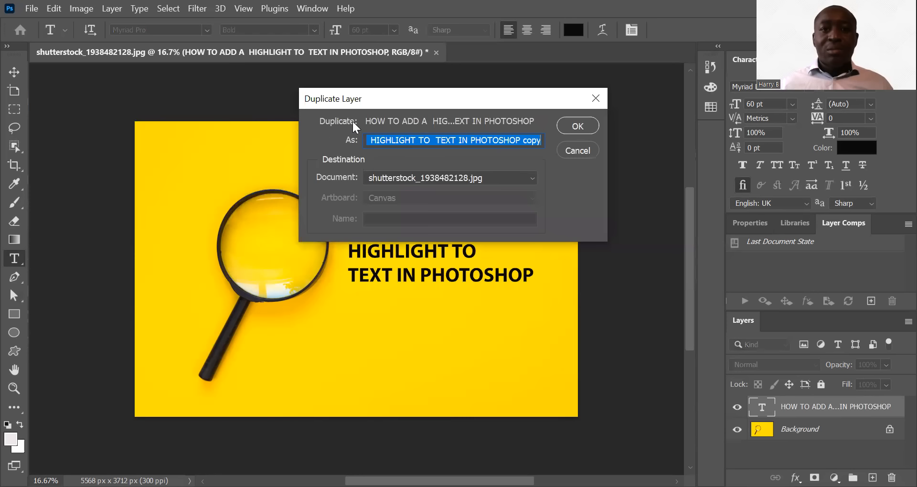
{"action": "left_click", "coordinate": [572, 124]}
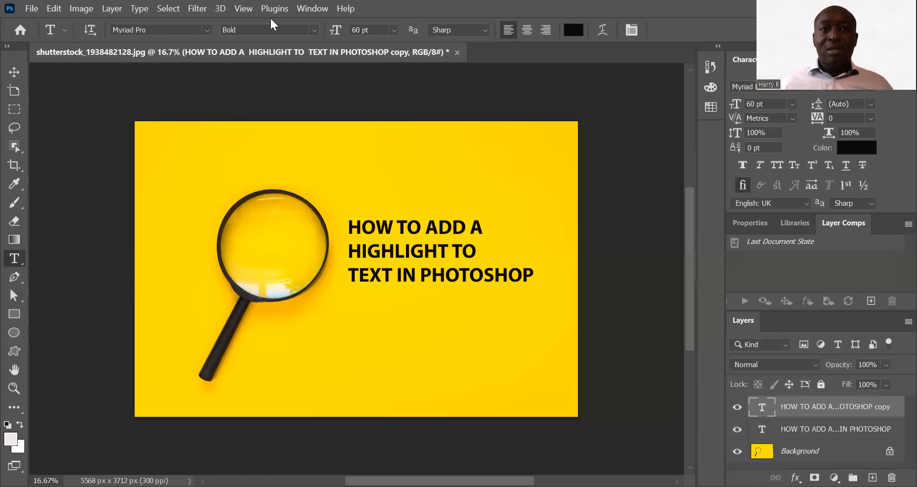
Step: Underline all three lines of text on the duplicated text layer
{"action": "left_click", "coordinate": [311, 9]}
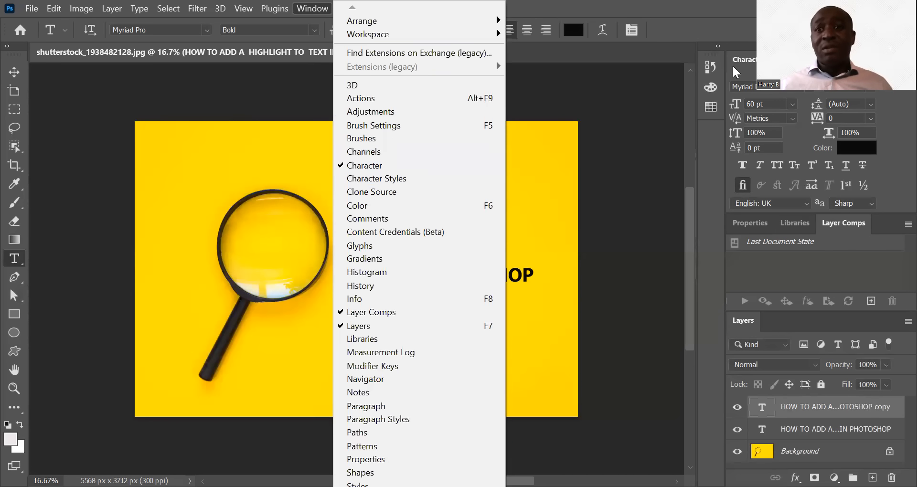
{"action": "left_click", "coordinate": [747, 67]}
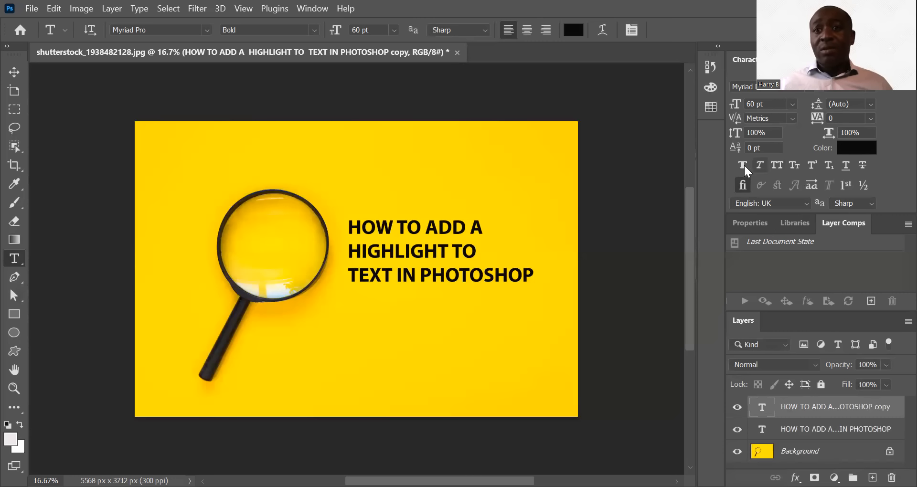
{"action": "left_click", "coordinate": [846, 166]}
{"action": "left_click", "coordinate": [524, 275]}
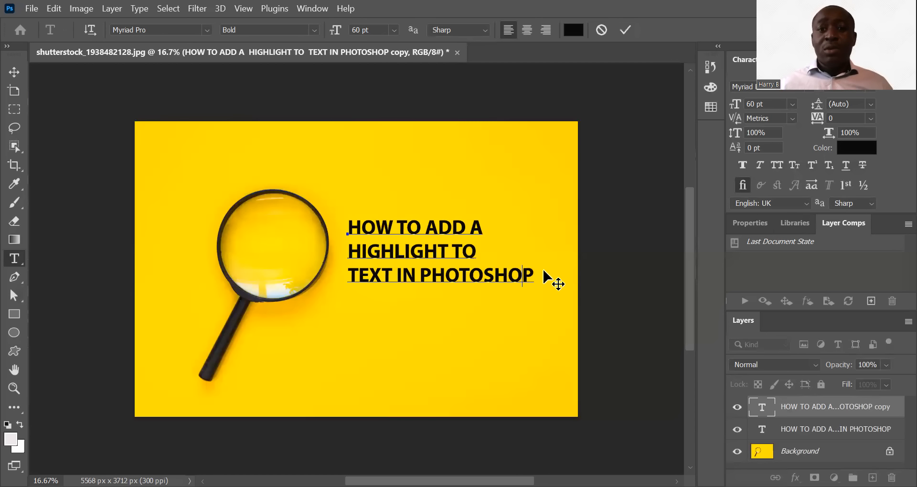
{"action": "left_click_drag", "start_coordinate": [348, 227], "coordinate": [555, 265]}
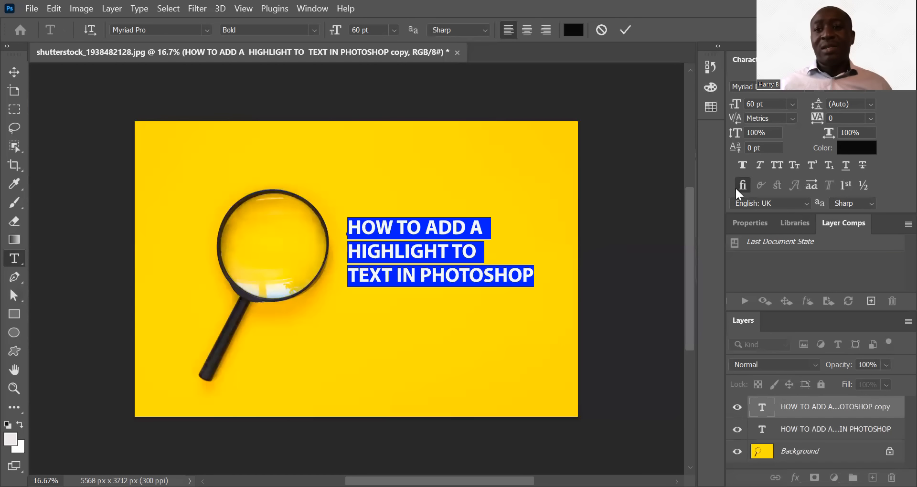
{"action": "left_click", "coordinate": [846, 167]}
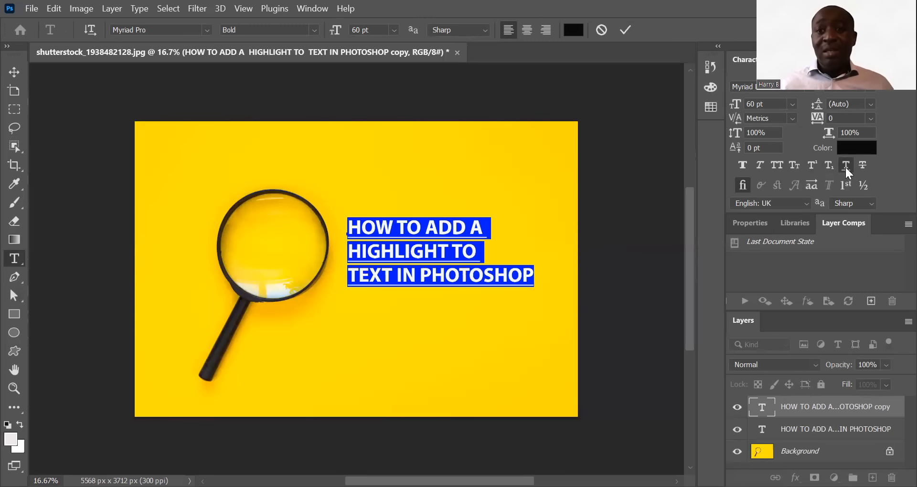
{"action": "left_click", "coordinate": [501, 232]}
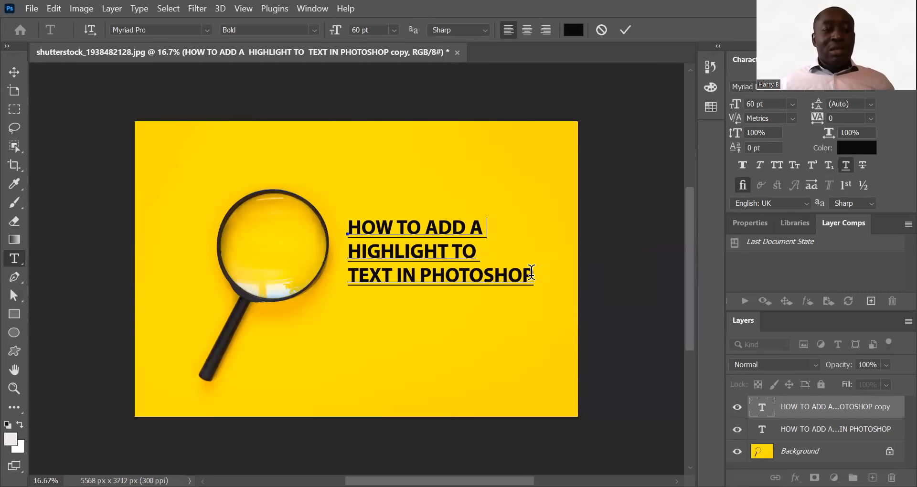
Step: Set the colour of all the text on the duplicated layer to red #f10c18 and commit the edit
{"action": "left_click_drag", "start_coordinate": [532, 273], "coordinate": [347, 228]}
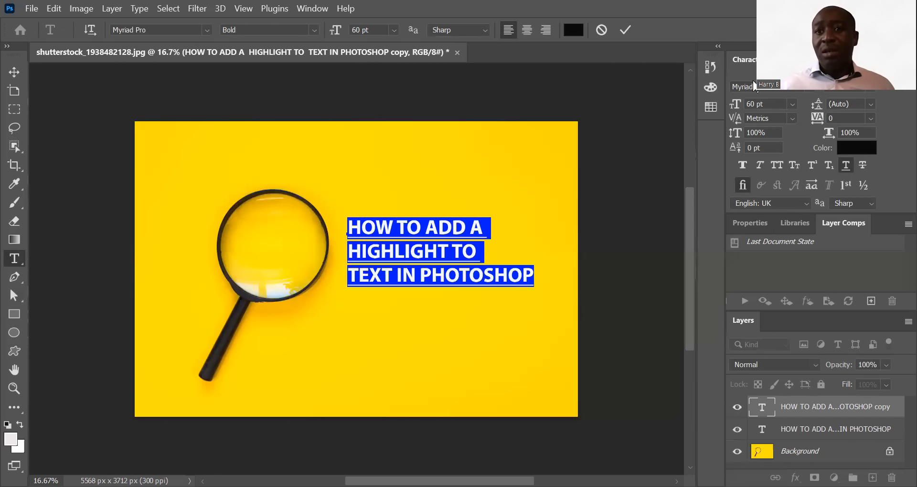
{"action": "left_click", "coordinate": [868, 149]}
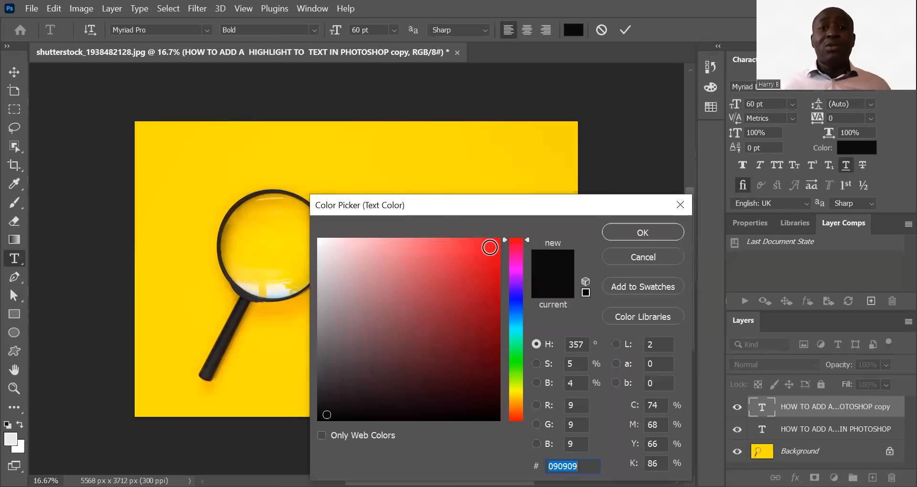
{"action": "left_click", "coordinate": [491, 249]}
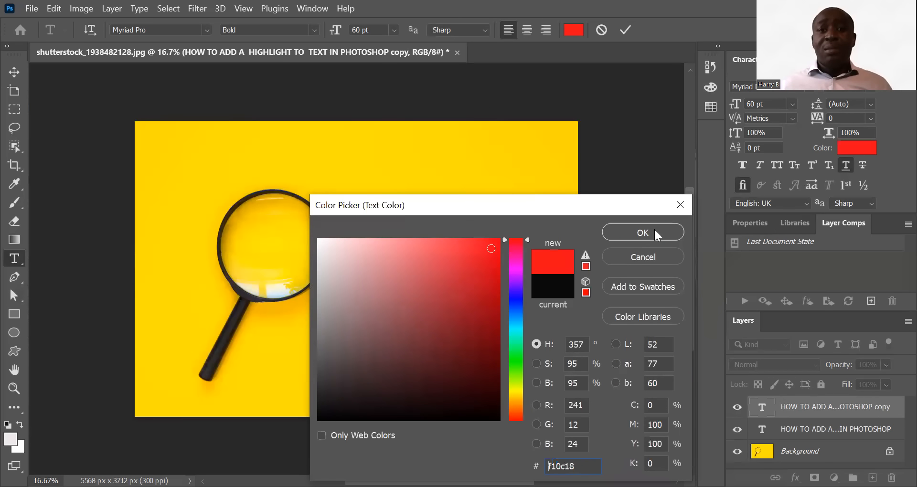
{"action": "left_click", "coordinate": [654, 230]}
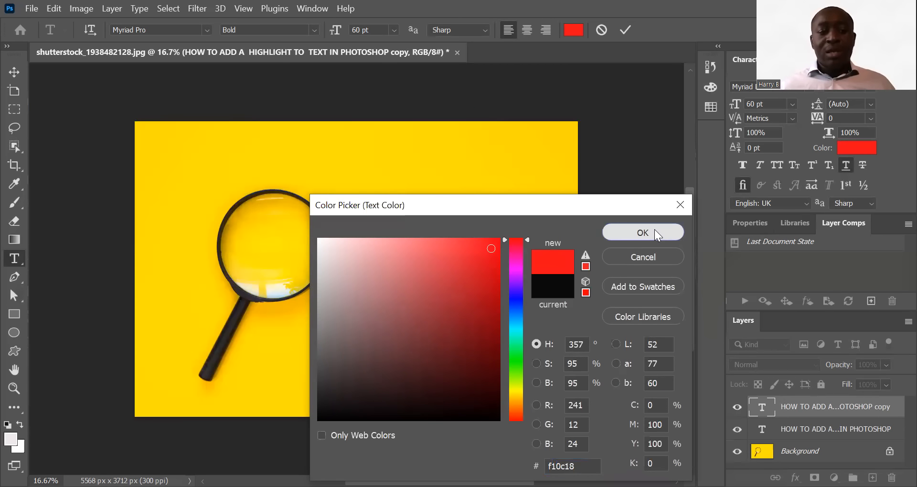
{"action": "left_click", "coordinate": [614, 232]}
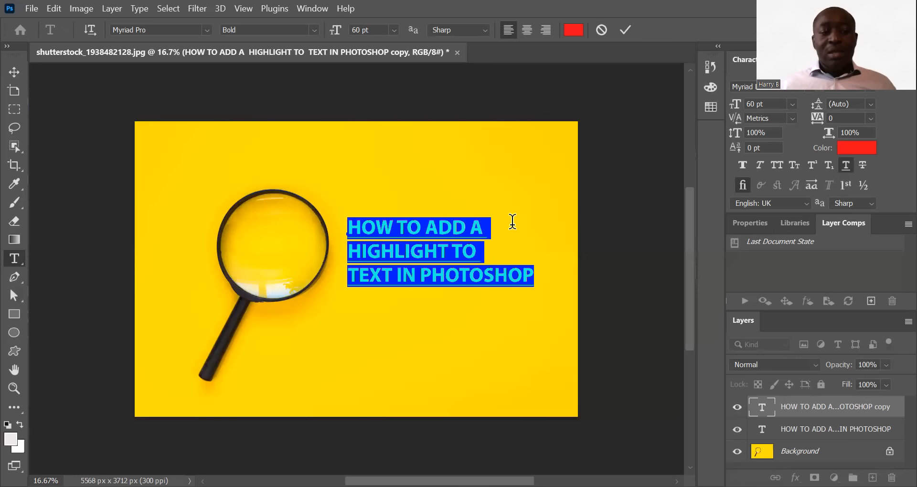
{"action": "left_click", "coordinate": [513, 221]}
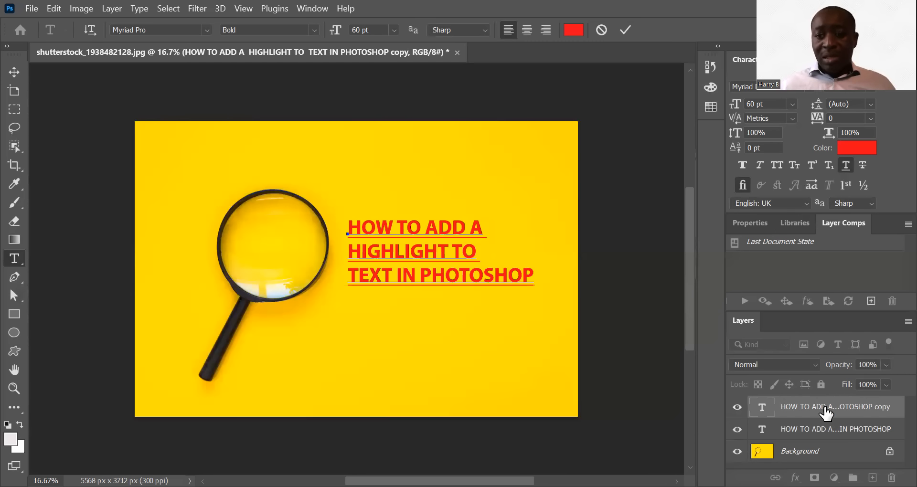
{"action": "left_click", "coordinate": [826, 412]}
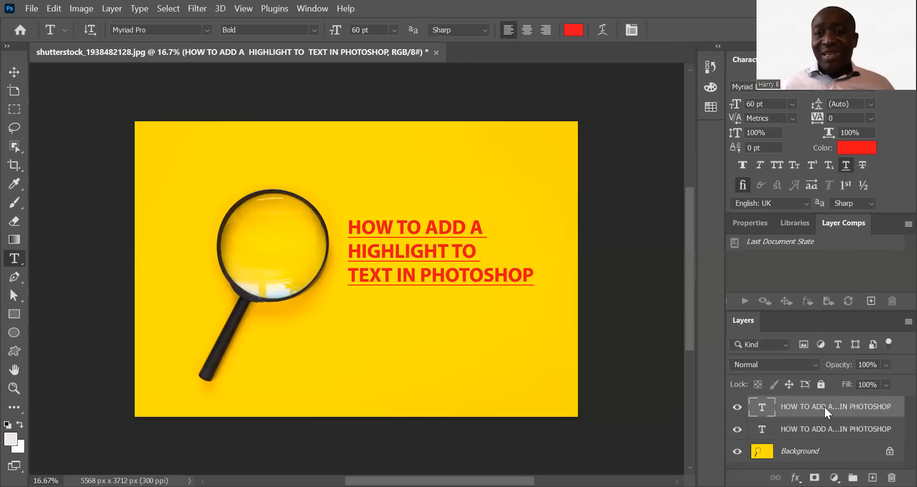
Step: Convert the red text layer to a shape and delete the letters of its first line, keeping the underline
{"action": "right_click", "coordinate": [827, 412]}
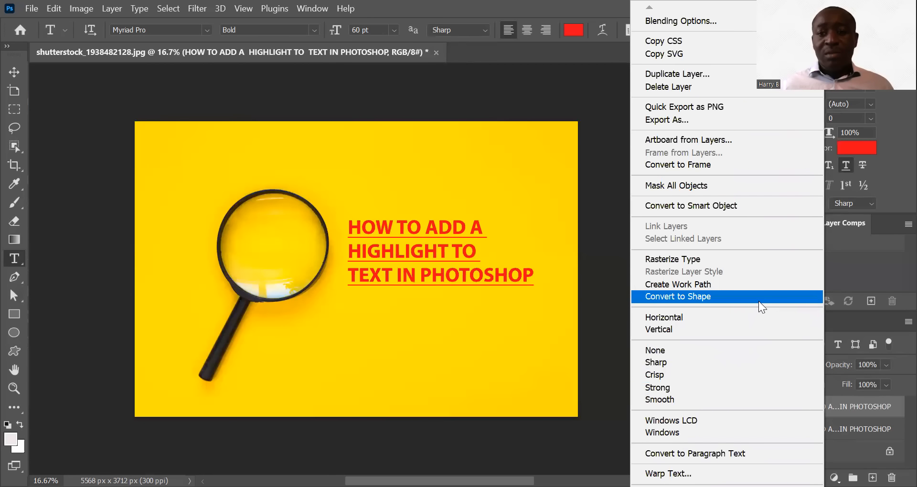
{"action": "left_click", "coordinate": [678, 296]}
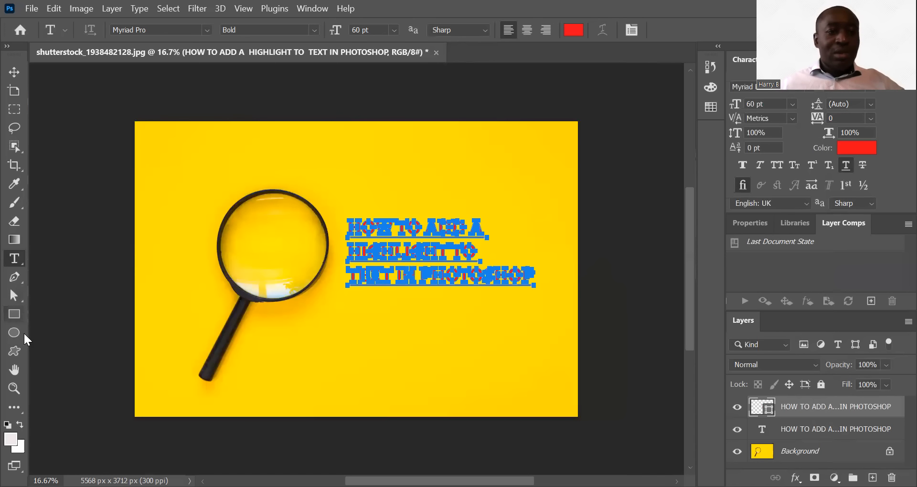
{"action": "left_click", "coordinate": [22, 302]}
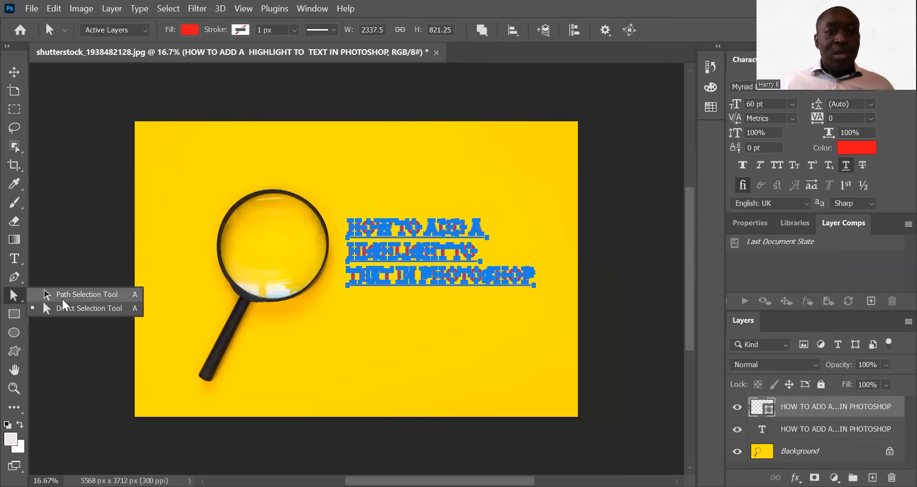
{"action": "left_click", "coordinate": [62, 299]}
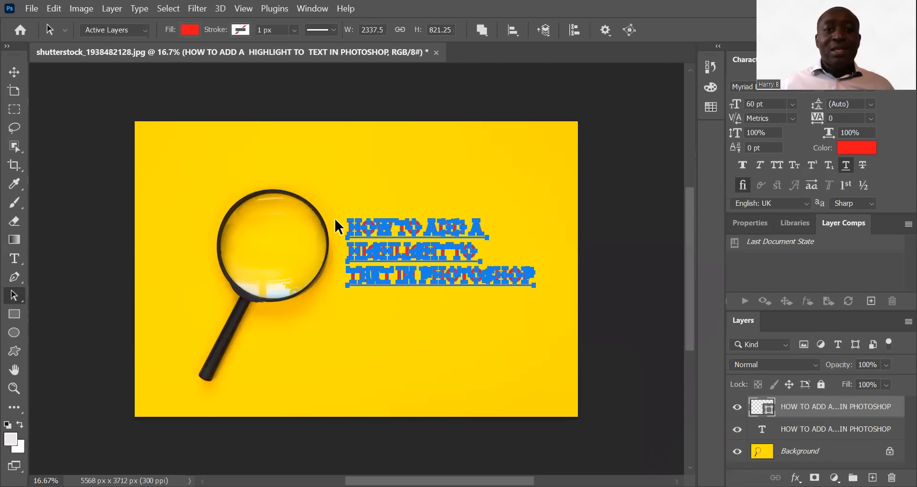
{"action": "left_click", "coordinate": [490, 221]}
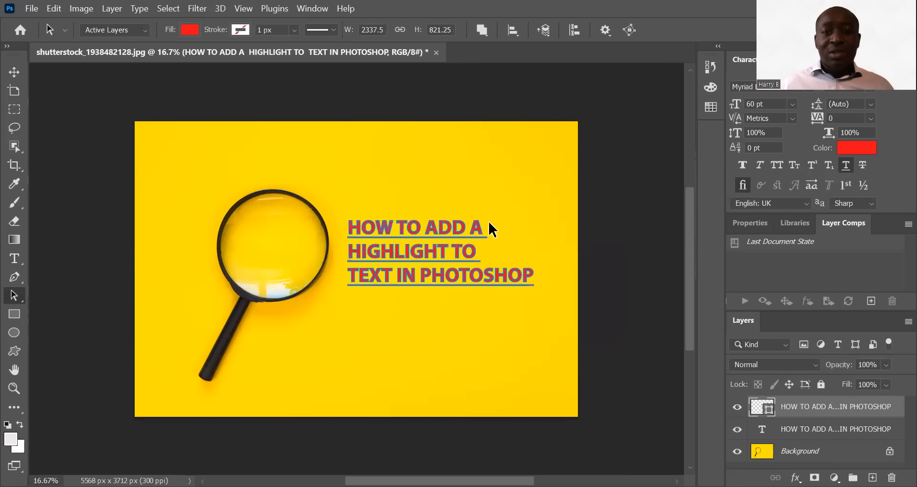
{"action": "left_click", "coordinate": [353, 228]}
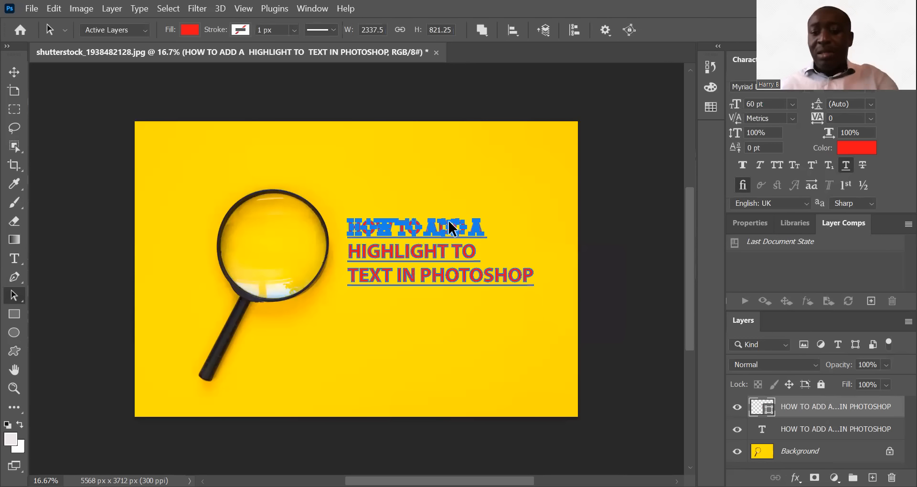
{"action": "key", "text": "Delete"}
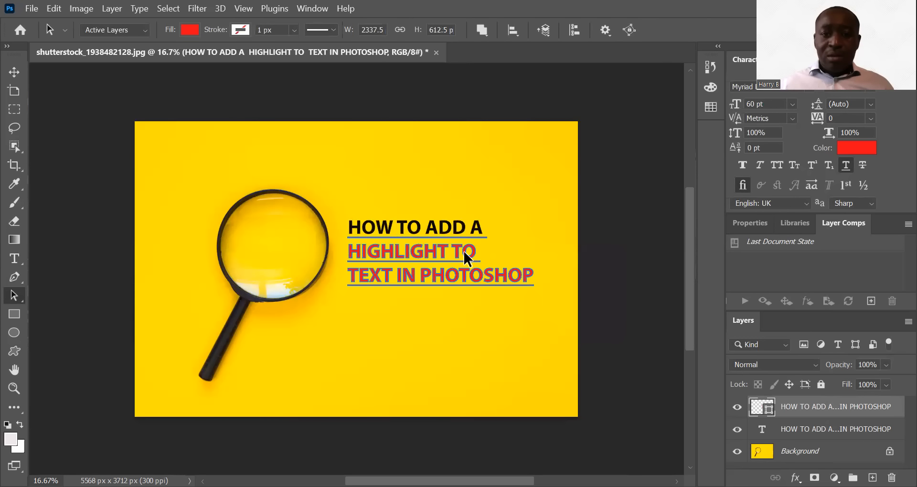
Step: Delete the second and third lines' letters from the red shape, keeping the underlines, and move the shape layer below the text layer
{"action": "left_click", "coordinate": [347, 250]}
{"action": "key", "text": "Delete"}
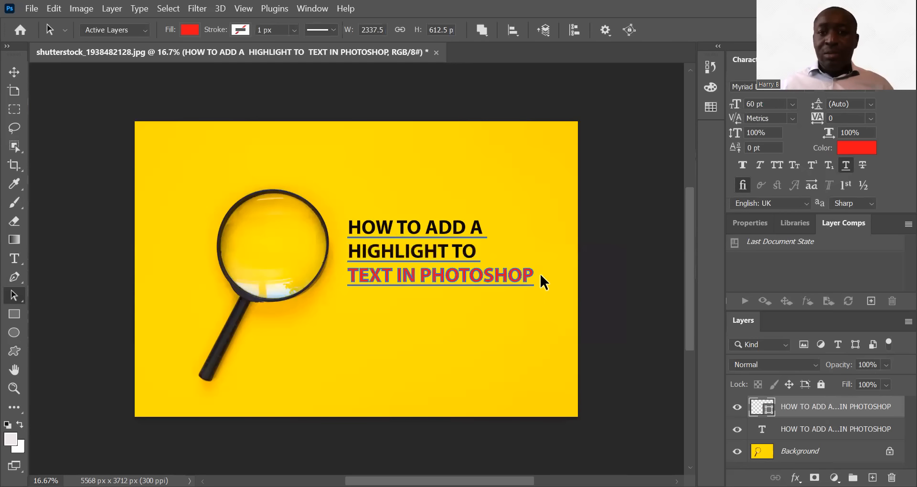
{"action": "left_click", "coordinate": [538, 275]}
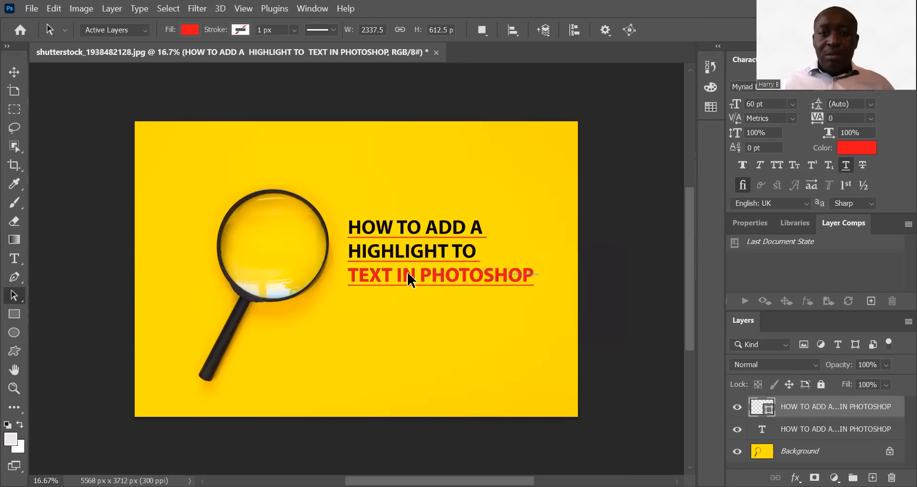
{"action": "left_click", "coordinate": [350, 272]}
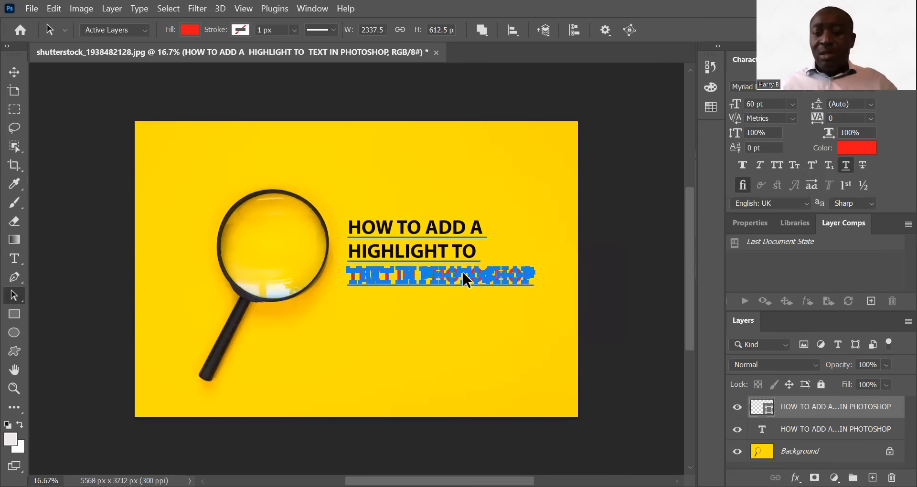
{"action": "key", "text": "Delete"}
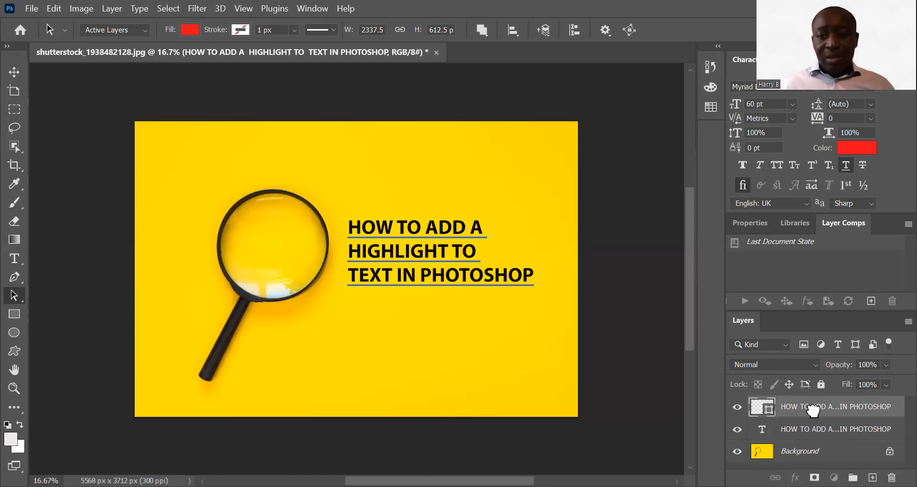
{"action": "left_click_drag", "start_coordinate": [814, 431], "coordinate": [812, 434]}
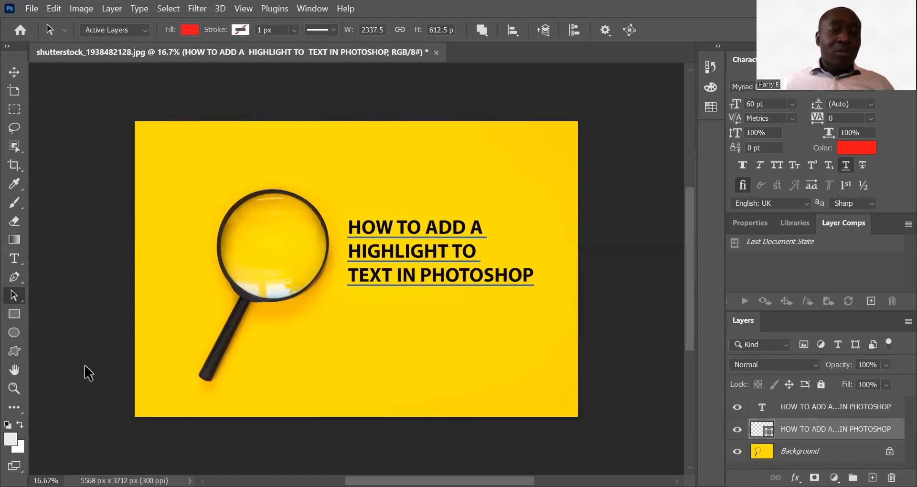
Step: Stretch the first line's underline upwards into a highlight behind HOW TO ADD A, with both ends slightly beyond the text, using Direct Selection
{"action": "left_click", "coordinate": [21, 297]}
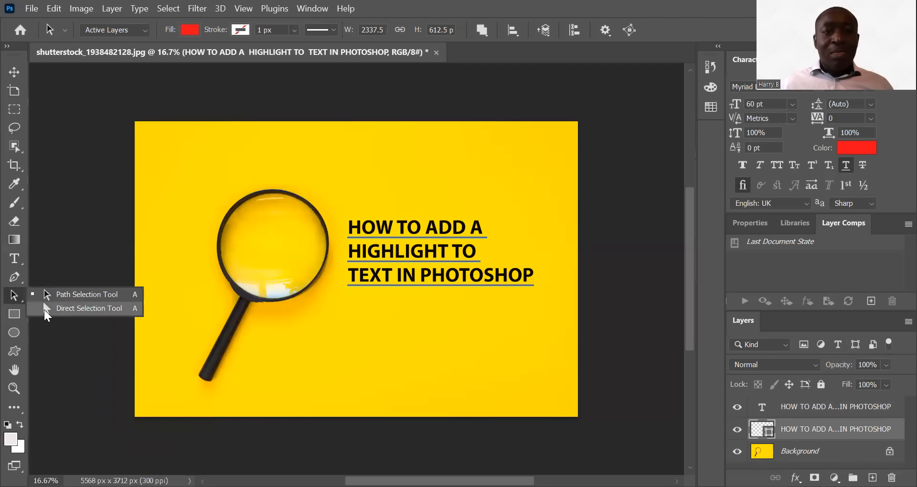
{"action": "left_click", "coordinate": [44, 309]}
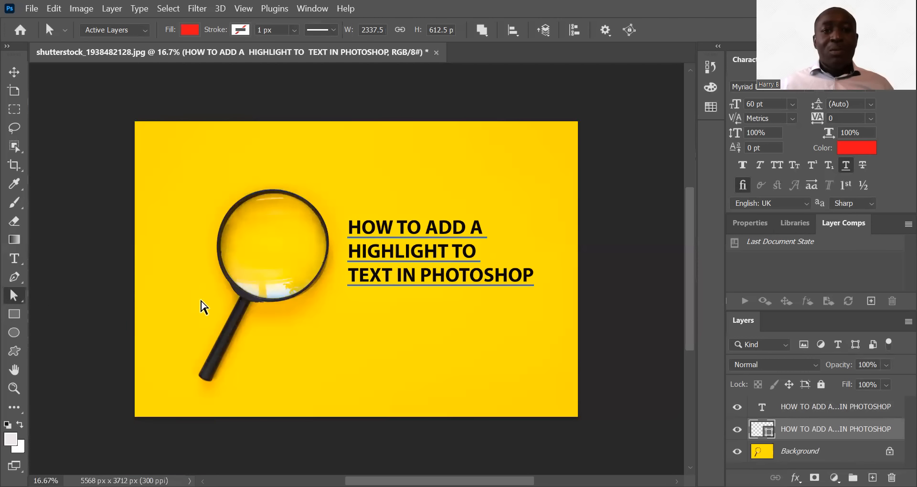
{"action": "left_click", "coordinate": [361, 237]}
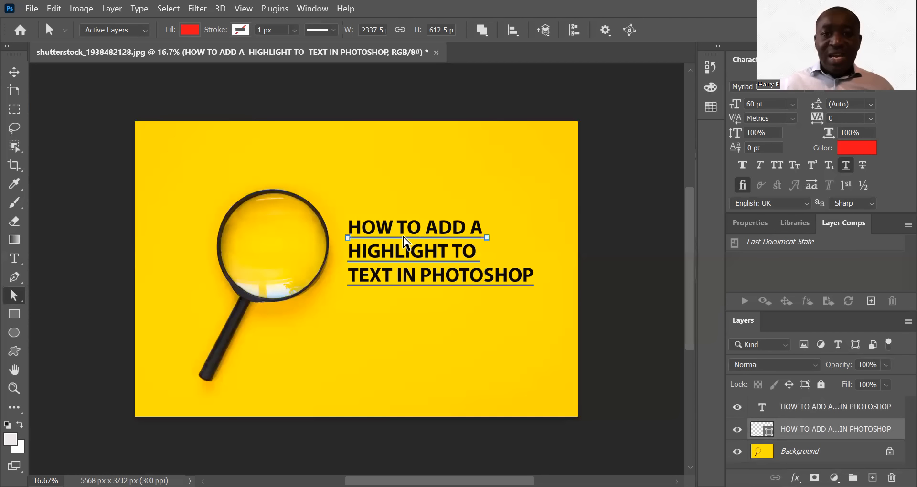
{"action": "left_click_drag", "start_coordinate": [403, 236], "coordinate": [404, 216]}
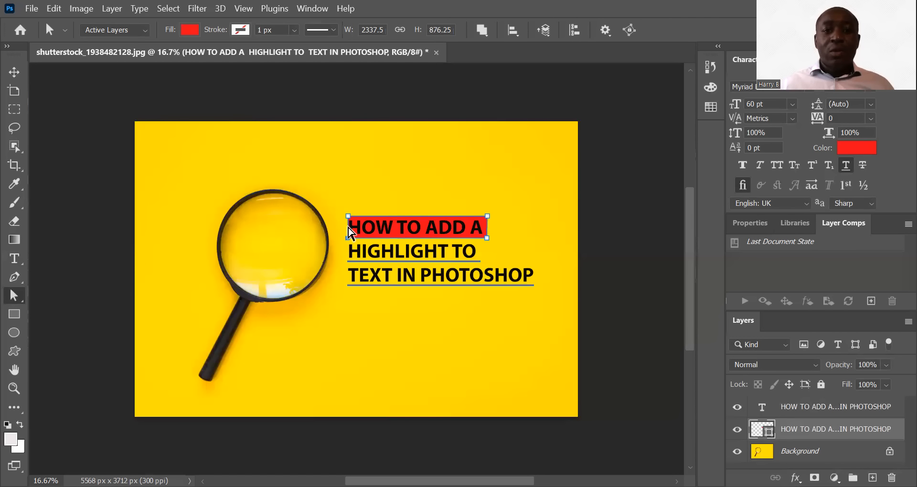
{"action": "left_click_drag", "start_coordinate": [349, 232], "coordinate": [345, 234]}
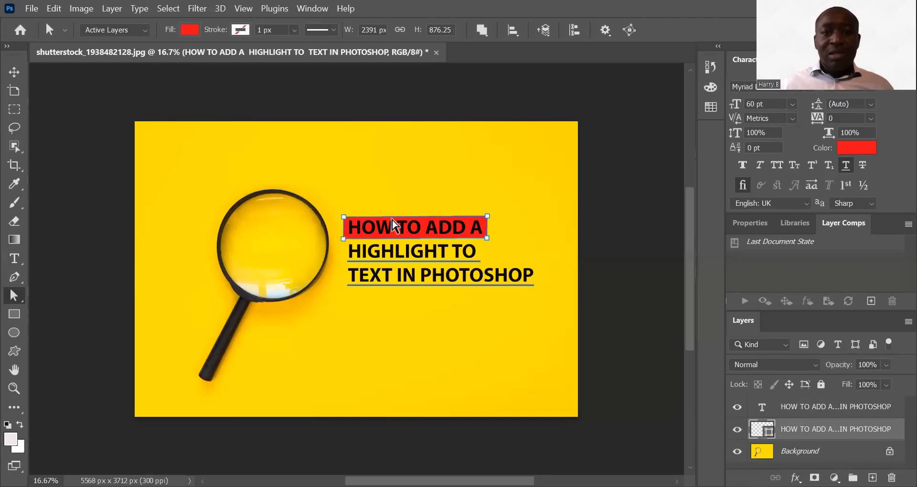
{"action": "left_click_drag", "start_coordinate": [487, 228], "coordinate": [492, 229]}
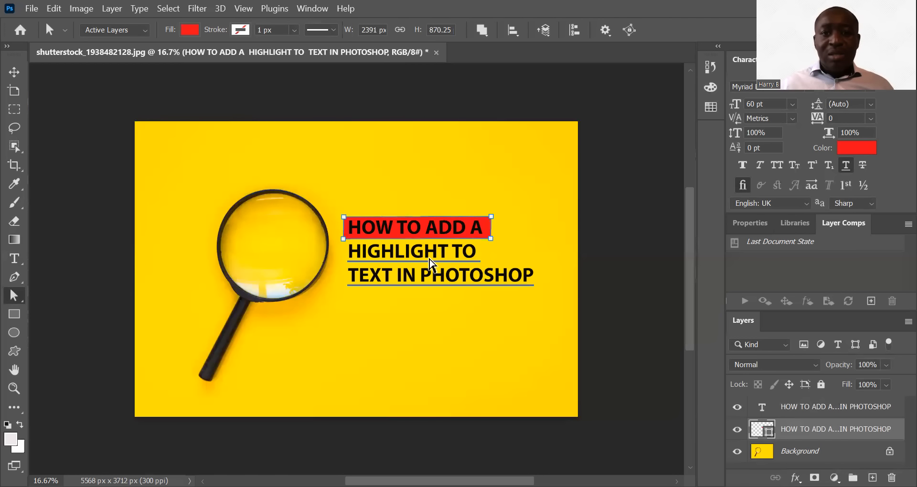
Step: Stretch the second line's underline upwards into a highlight behind HIGHLIGHT TO, extend its start past the text, and adjust its end
{"action": "left_click", "coordinate": [376, 263]}
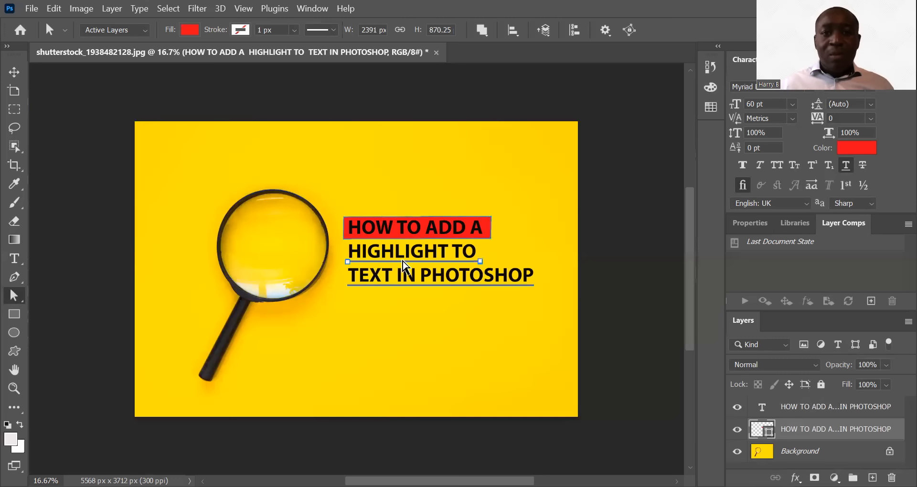
{"action": "left_click_drag", "start_coordinate": [403, 261], "coordinate": [404, 242]}
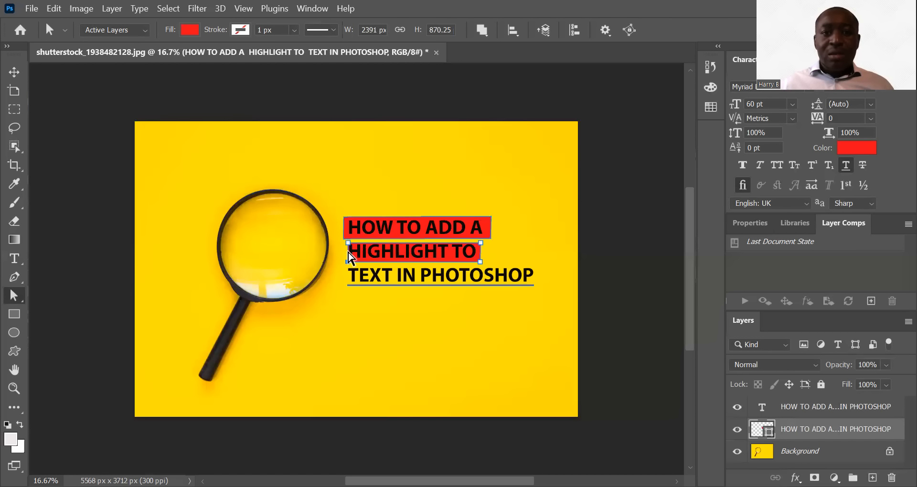
{"action": "left_click_drag", "start_coordinate": [350, 258], "coordinate": [347, 260]}
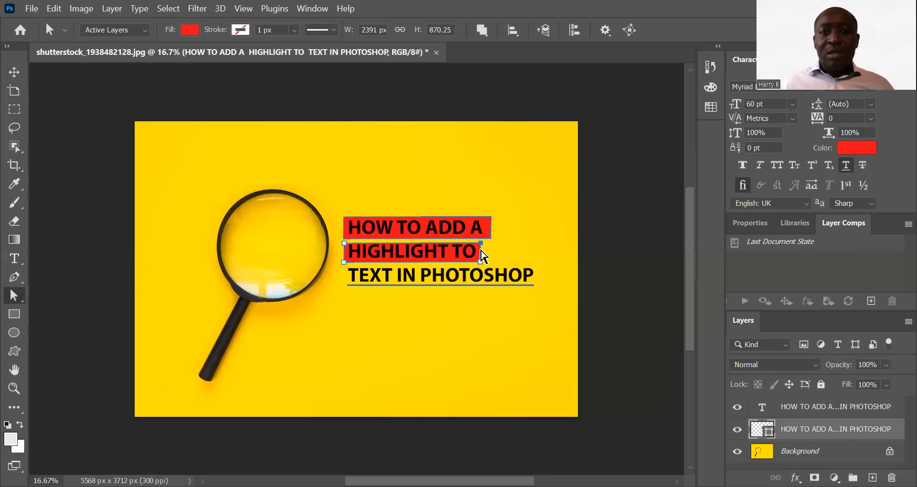
{"action": "left_click_drag", "start_coordinate": [482, 249], "coordinate": [483, 250]}
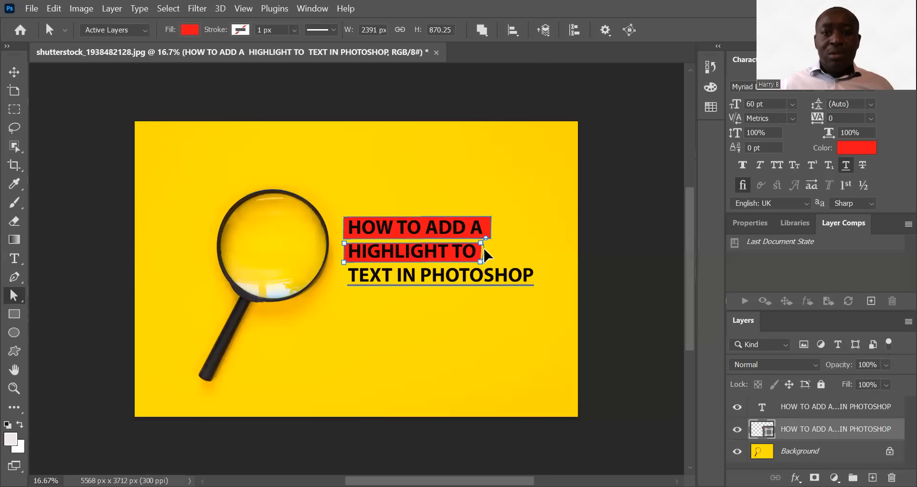
{"action": "left_click_drag", "start_coordinate": [487, 249], "coordinate": [482, 251]}
{"action": "left_click", "coordinate": [497, 263]}
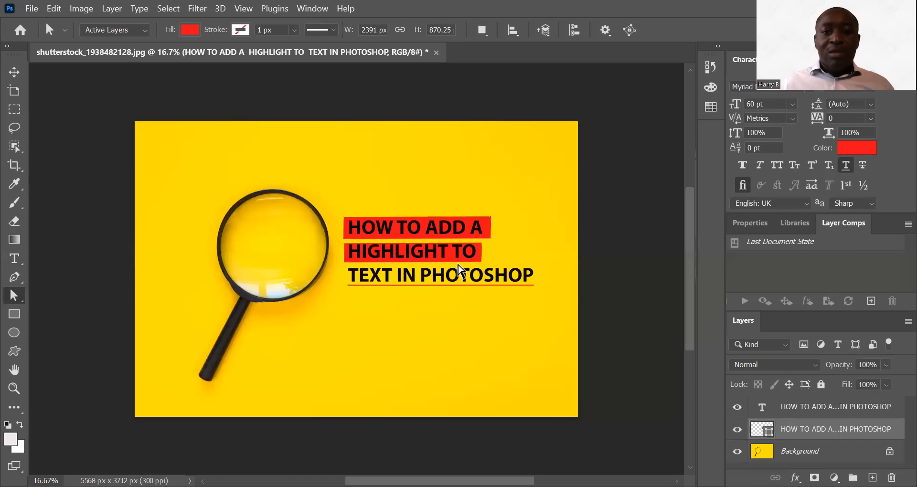
Step: Stretch the third line's underline upwards into a highlight behind TEXT IN PHOTOSHOP, extend its start past the text, and adjust its end
{"action": "left_click", "coordinate": [379, 285]}
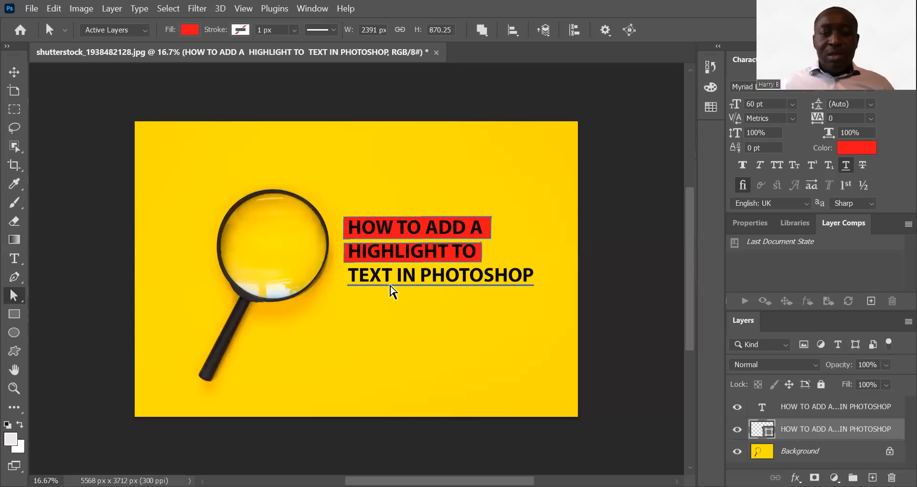
{"action": "left_click", "coordinate": [390, 286]}
{"action": "left_click_drag", "start_coordinate": [390, 286], "coordinate": [343, 274]}
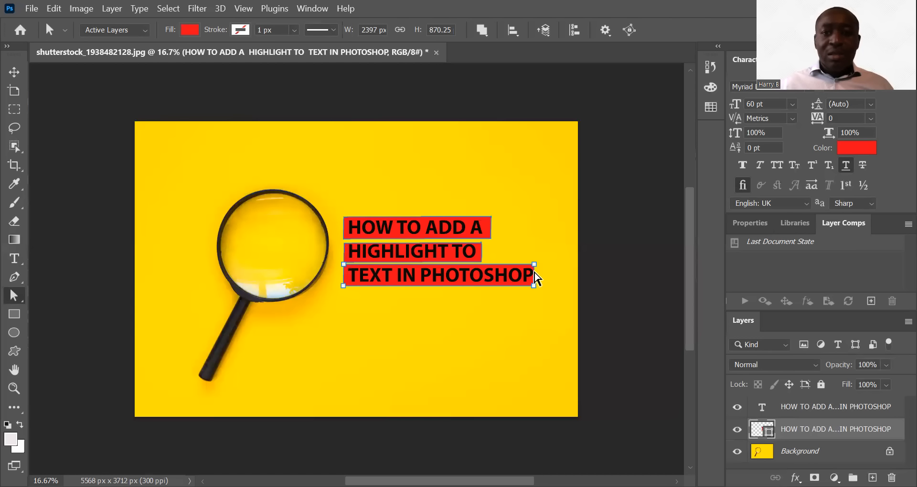
{"action": "left_click_drag", "start_coordinate": [538, 276], "coordinate": [535, 276]}
{"action": "left_click_drag", "start_coordinate": [535, 285], "coordinate": [536, 285]}
{"action": "left_click", "coordinate": [539, 260]}
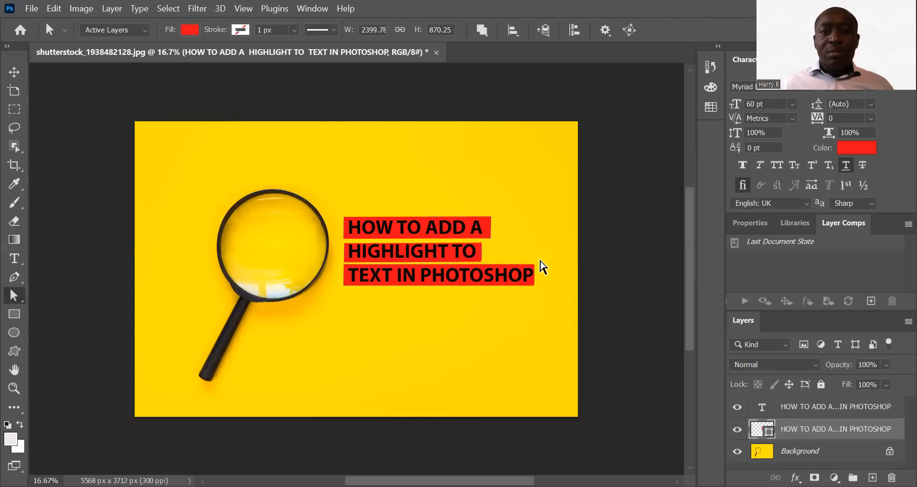